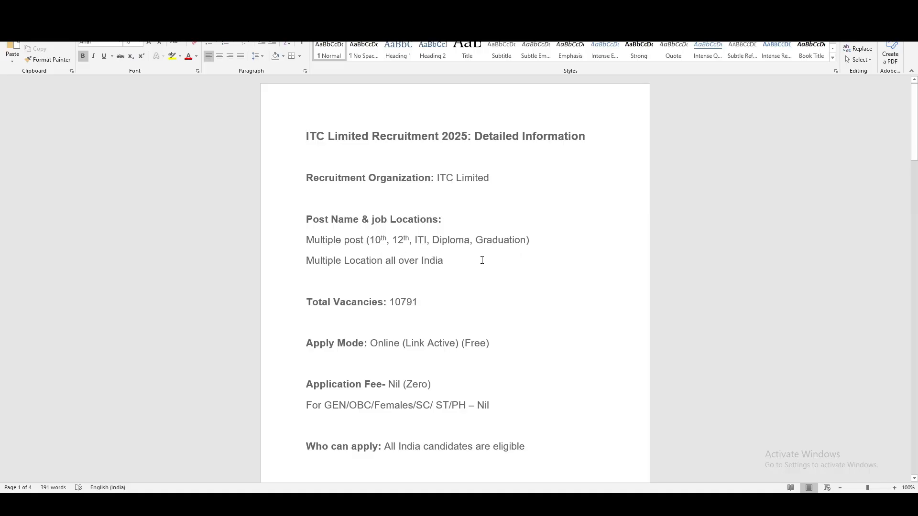
# - Review the ITC Limited recruitment overview: job locations, total vacancies, apply mode, application fee, who can apply and age limit
pyautogui.moveTo(310, 261); pyautogui.dragTo(443, 266)
pyautogui.click(436, 270)
pyautogui.moveTo(307, 303); pyautogui.dragTo(408, 306)
pyautogui.click(409, 306)
pyautogui.moveTo(306, 344); pyautogui.dragTo(490, 346)
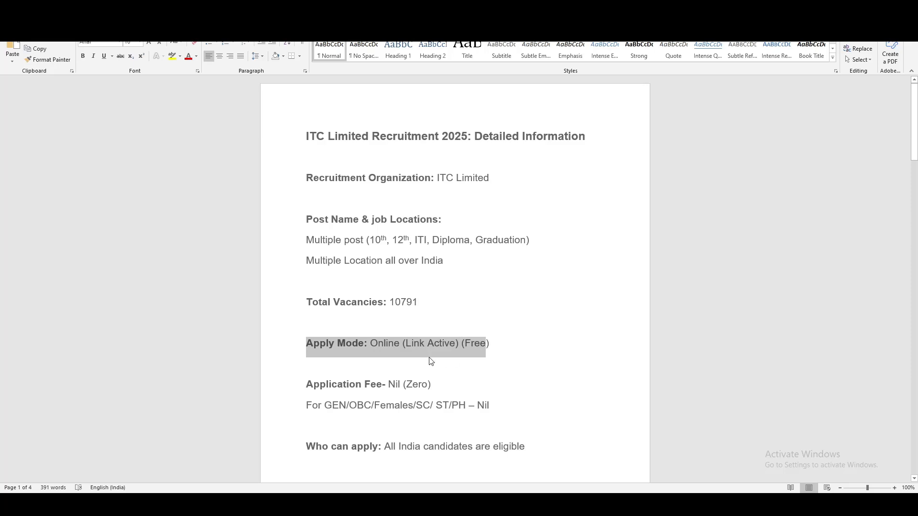
pyautogui.click(416, 360)
pyautogui.scroll(-2, 400, 356)
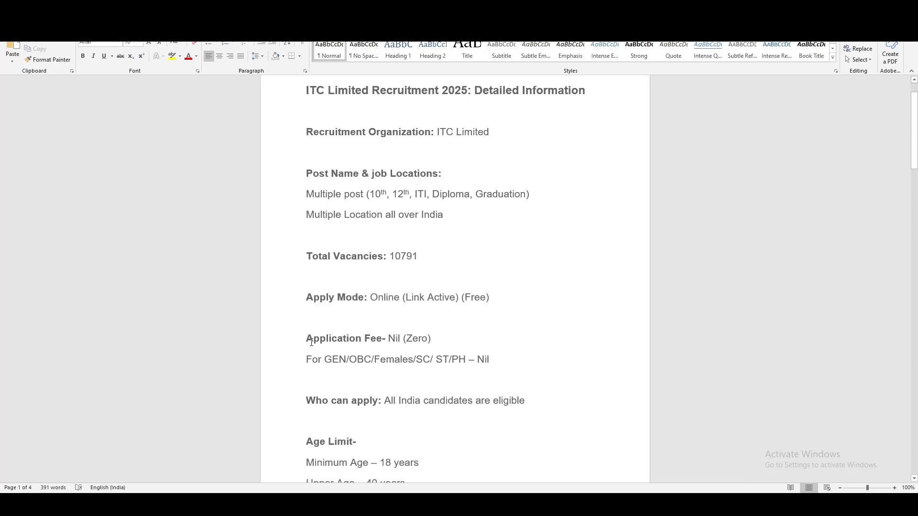
pyautogui.moveTo(310, 343); pyautogui.dragTo(388, 342)
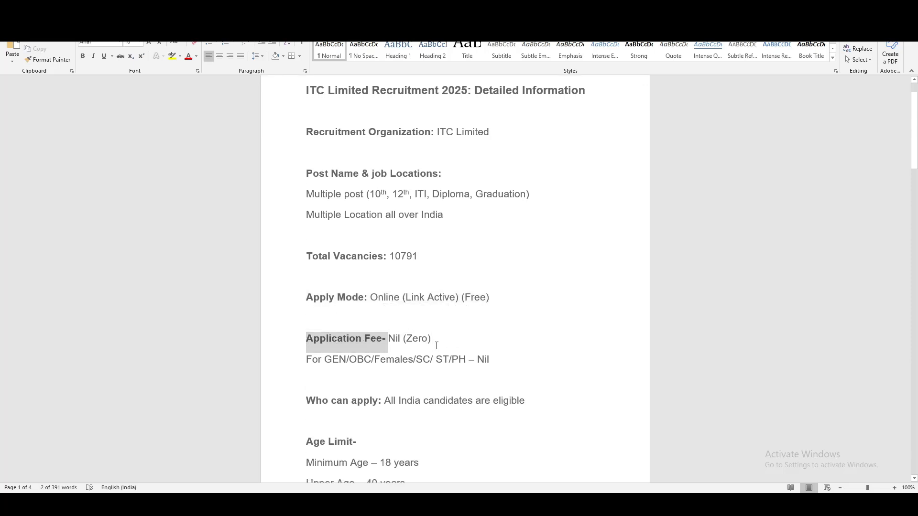
pyautogui.click(436, 346)
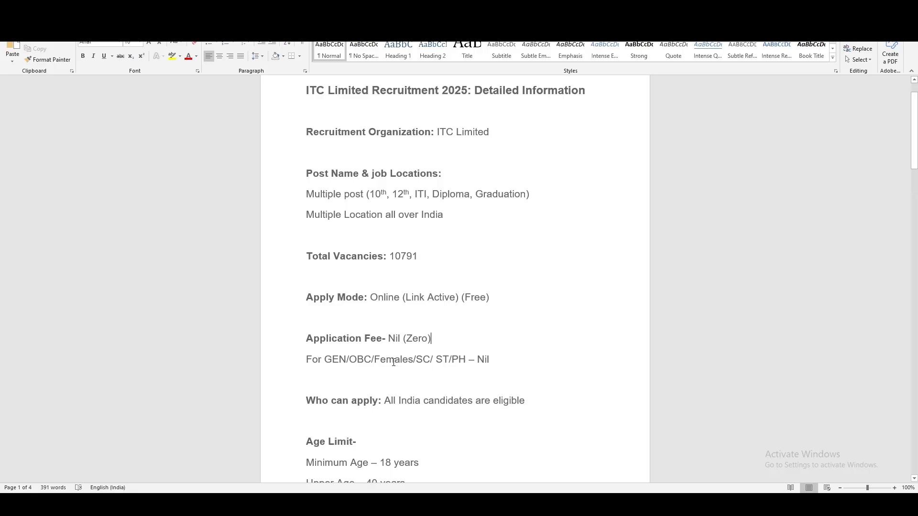
pyautogui.scroll(-2, 414, 364)
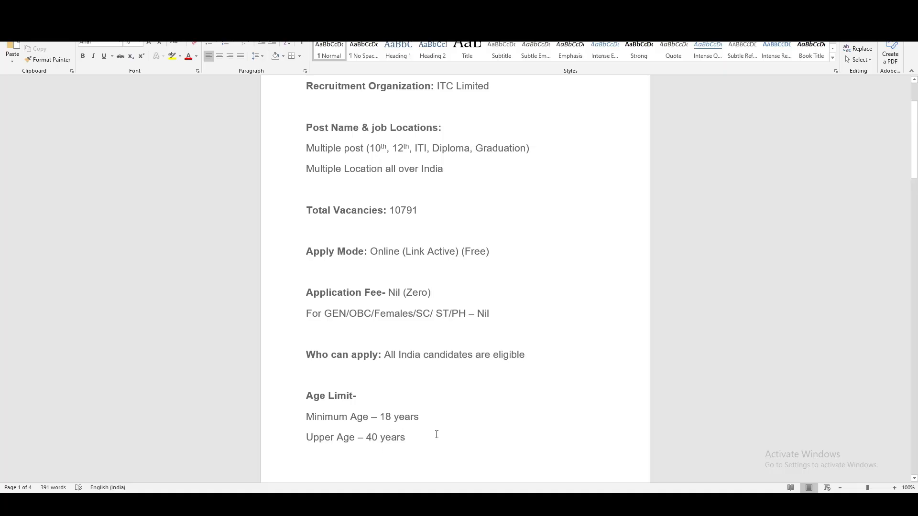
pyautogui.scroll(-3, 437, 434)
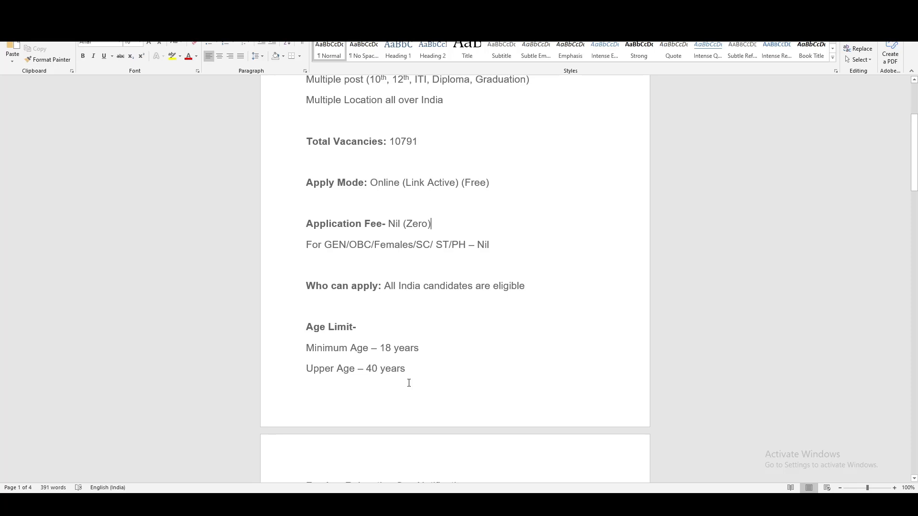
pyautogui.scroll(-6, 410, 383)
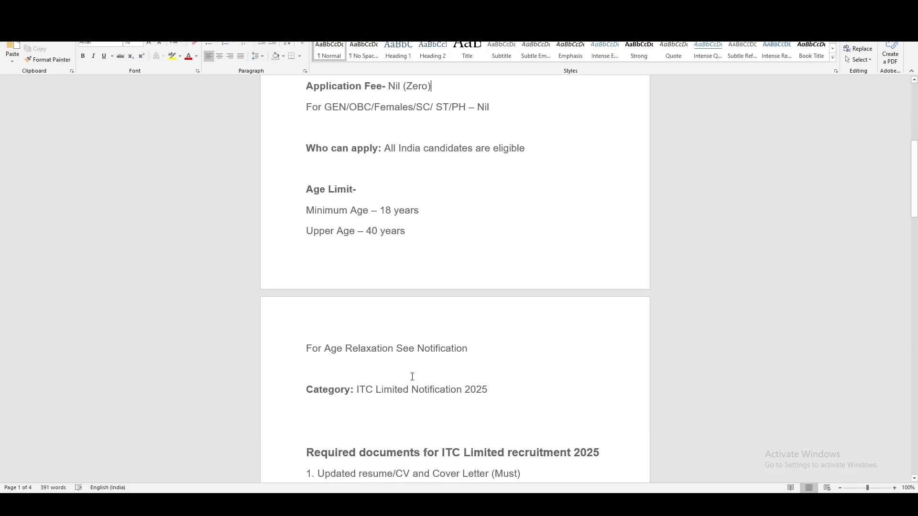
# - Read the age relaxation note, the category and the list of required documents for ITC Limited recruitment 2025
pyautogui.moveTo(307, 349); pyautogui.dragTo(492, 348)
pyautogui.click(351, 368)
pyautogui.scroll(-2, 347, 359)
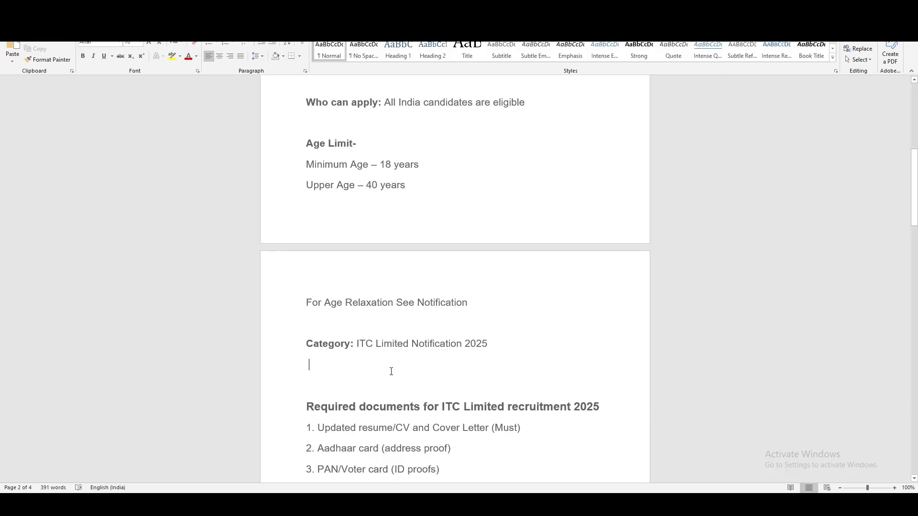
pyautogui.scroll(-3, 325, 363)
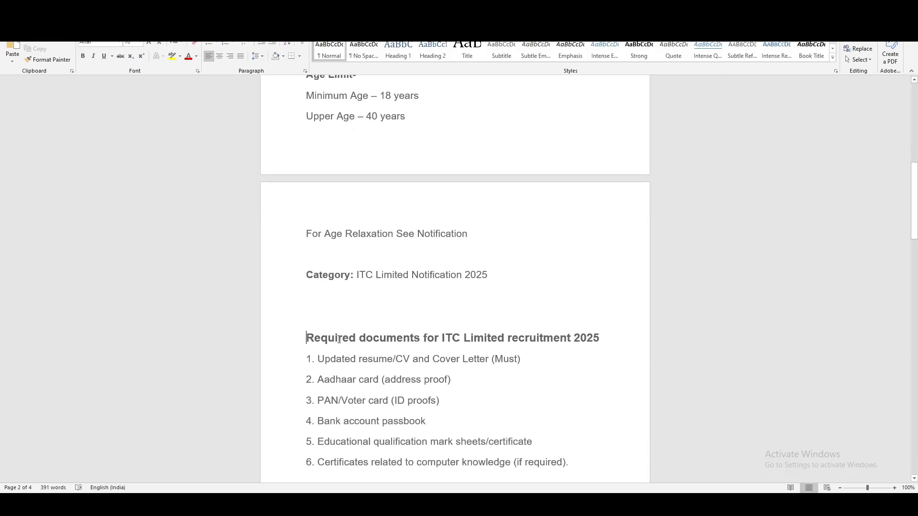
pyautogui.moveTo(305, 335); pyautogui.dragTo(610, 340)
pyautogui.moveTo(312, 364); pyautogui.dragTo(396, 365)
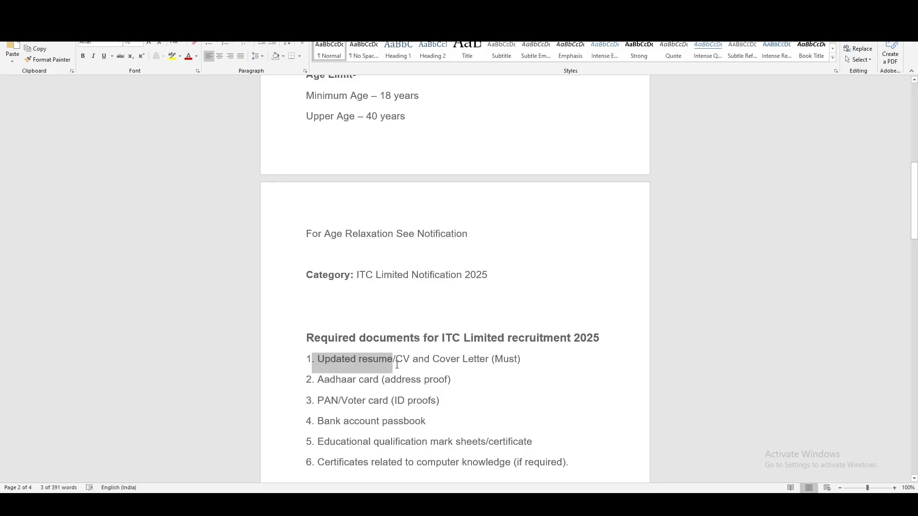
pyautogui.click(397, 365)
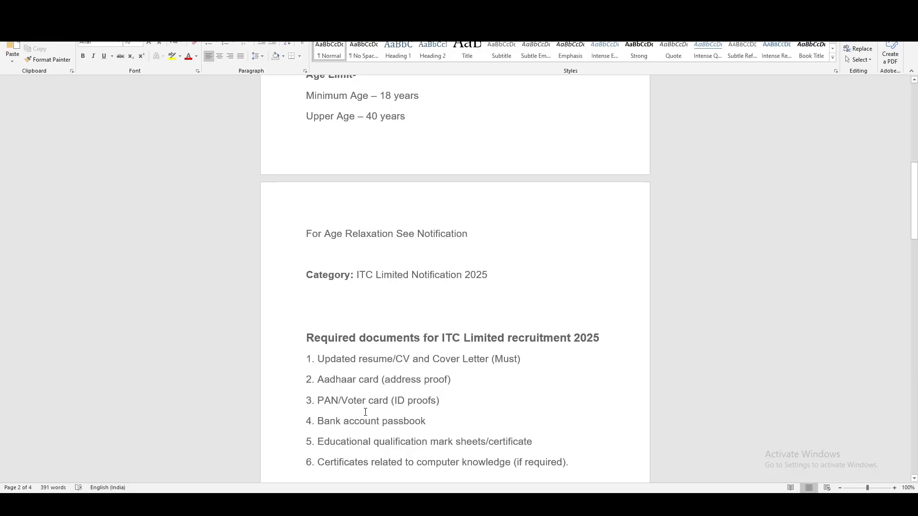
pyautogui.scroll(-2, 357, 420)
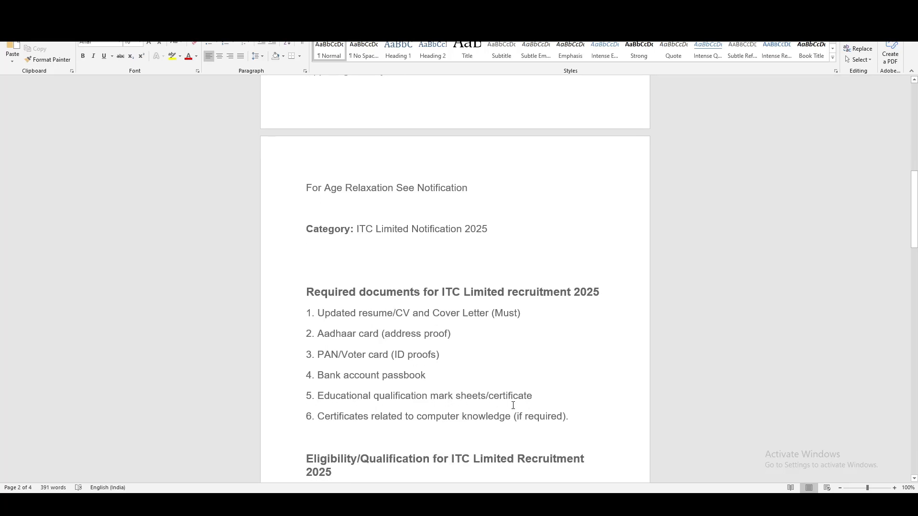
pyautogui.scroll(-2, 412, 424)
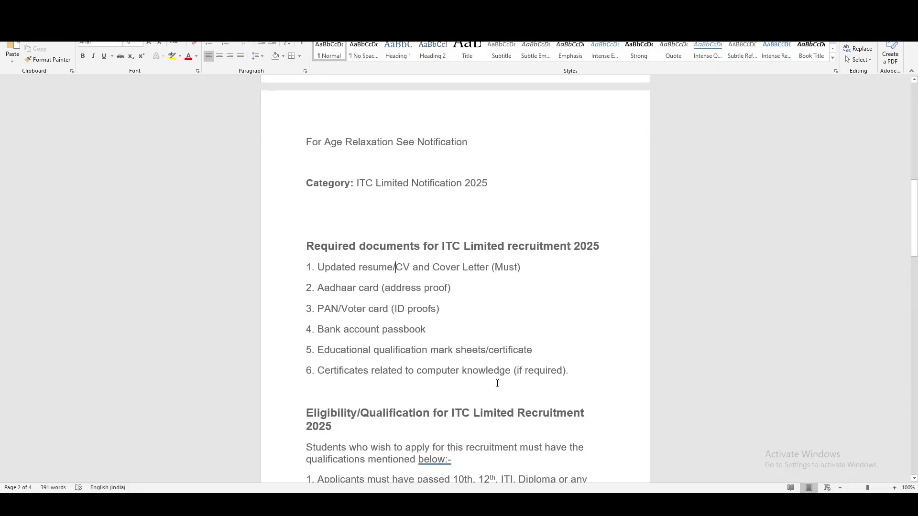
pyautogui.scroll(-3, 478, 385)
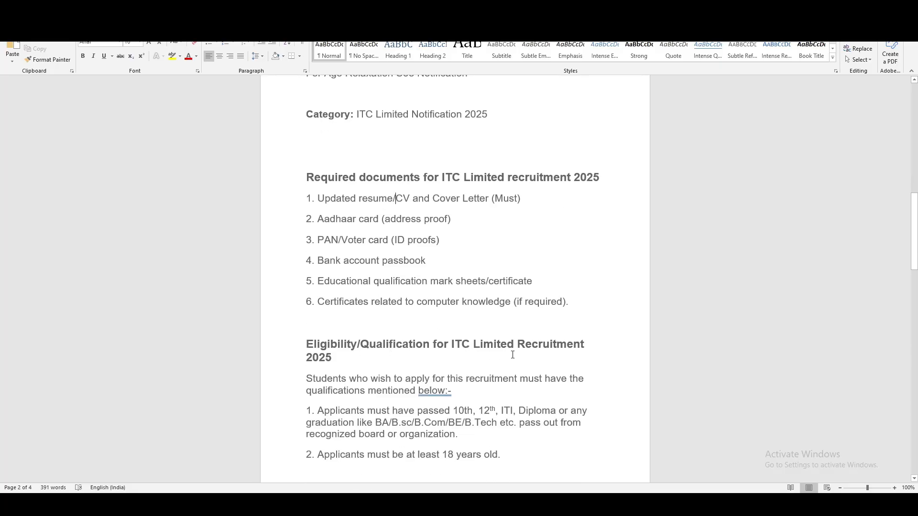
# - Read through the eligibility and qualification requirements and the selection process stages for ITC Limited recruitment 2025
pyautogui.scroll(-2, 364, 371)
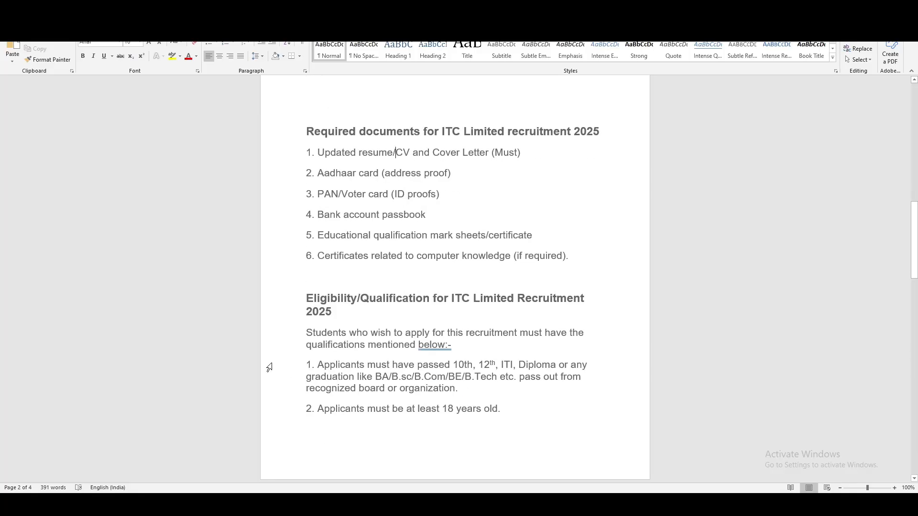
pyautogui.scroll(-2, 410, 345)
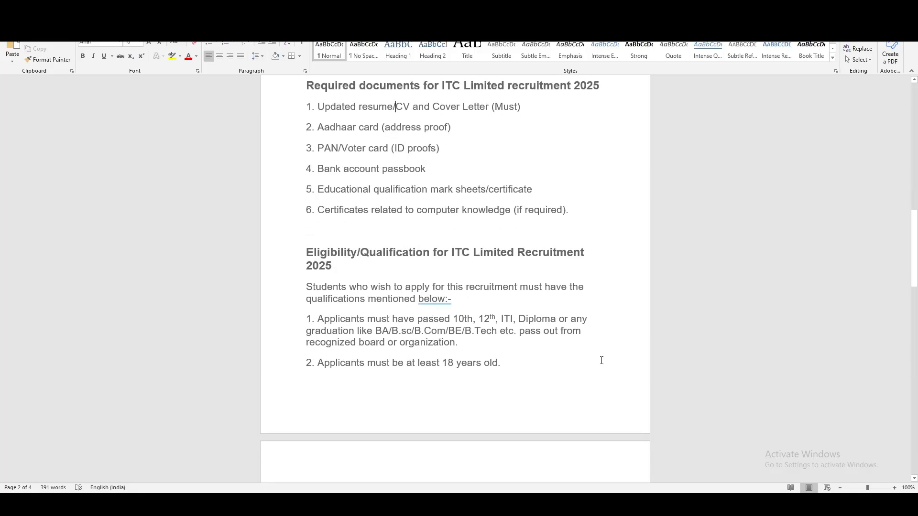
pyautogui.scroll(-2, 569, 387)
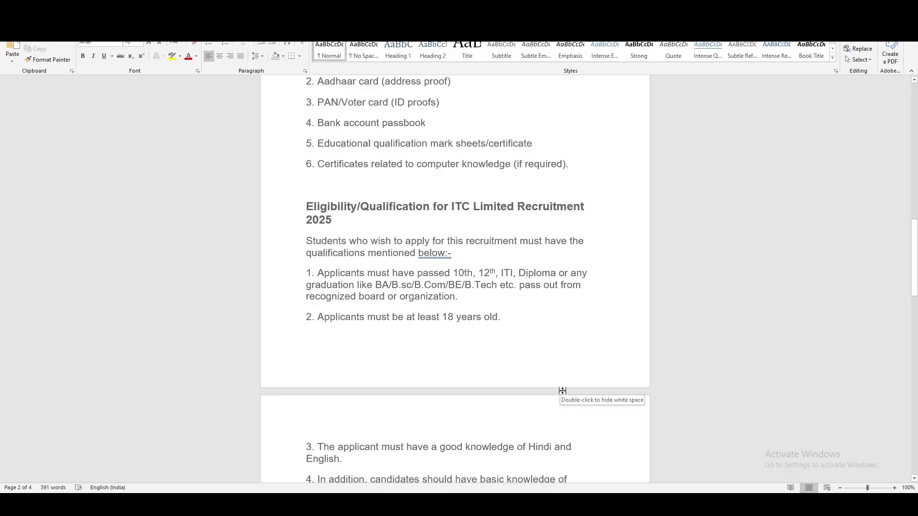
pyautogui.scroll(-13, 498, 365)
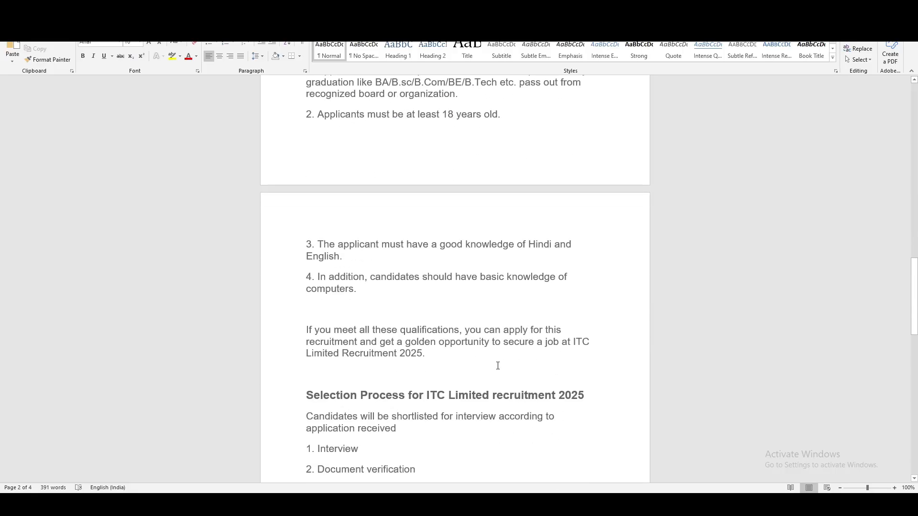
pyautogui.scroll(-1, 497, 366)
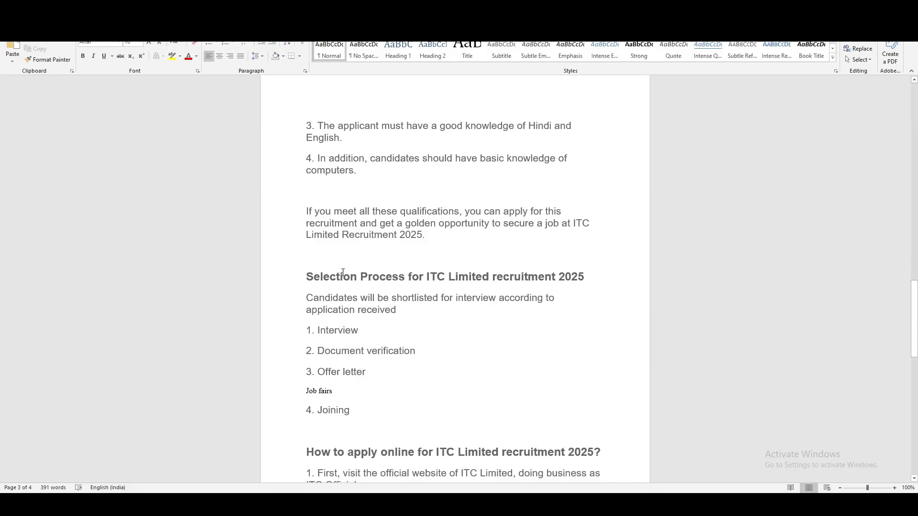
pyautogui.doubleClick(327, 332)
pyautogui.tripleClick(398, 353)
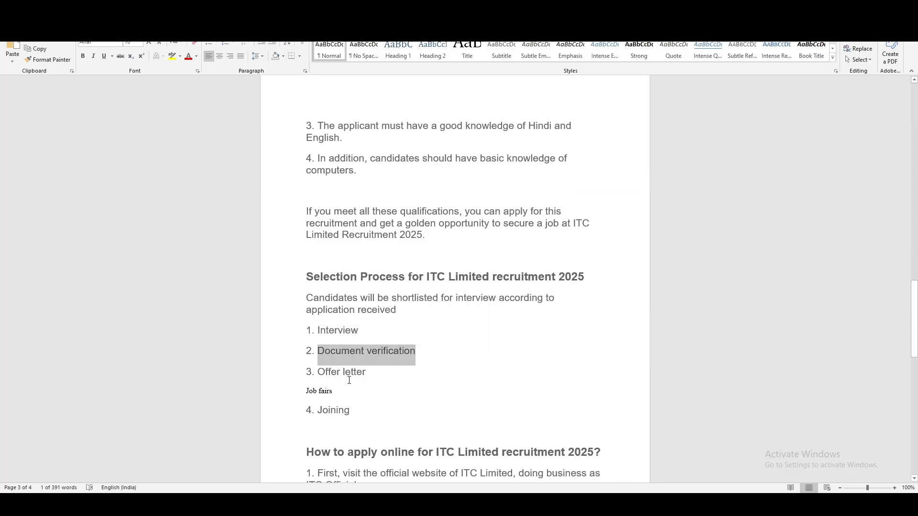
pyautogui.tripleClick(373, 372)
pyautogui.click(376, 406)
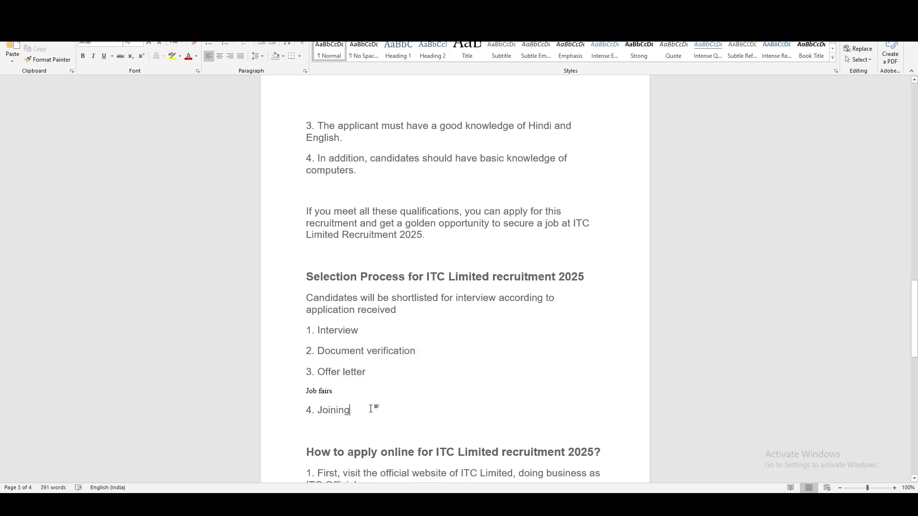
pyautogui.scroll(-2, 332, 377)
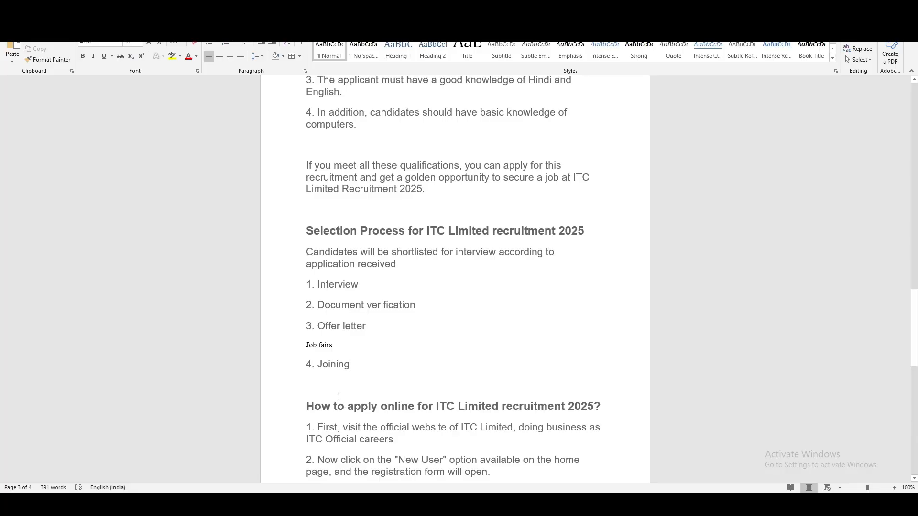
# - Switch to the ITC careers page in the browser and open the Office Associate job in Kolkata from the current openings
pyautogui.hotkey('alt', 'Tab')
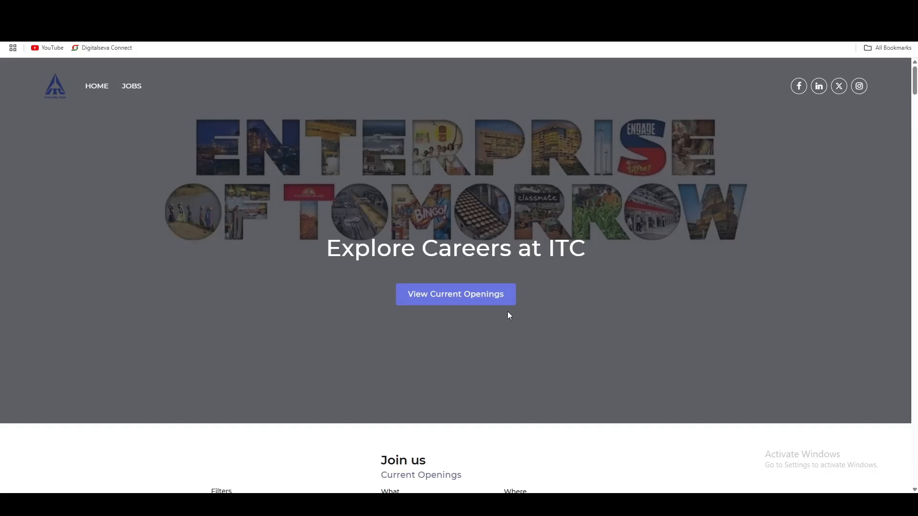
pyautogui.click(461, 302)
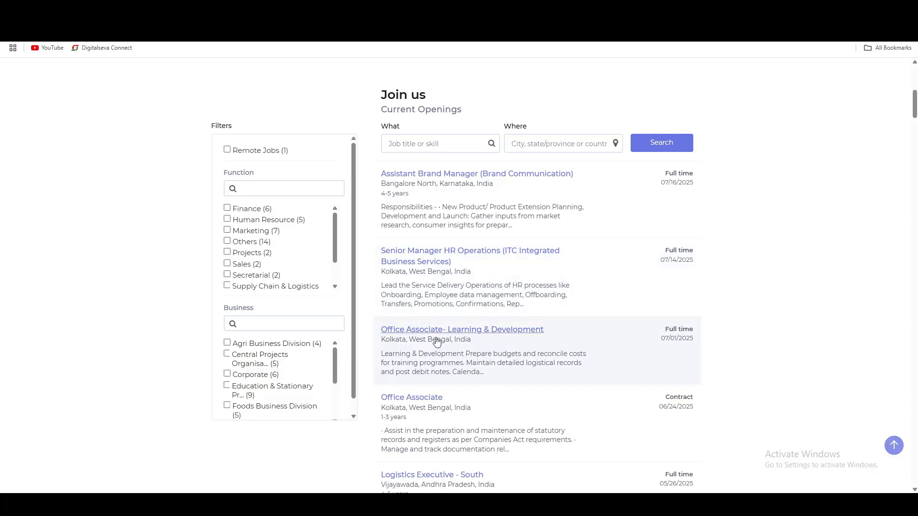
pyautogui.scroll(-3, 526, 325)
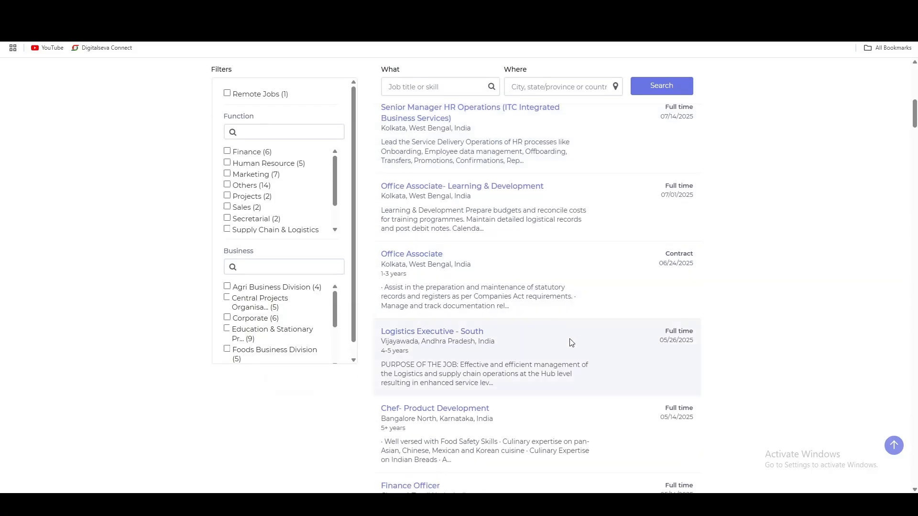
pyautogui.click(410, 258)
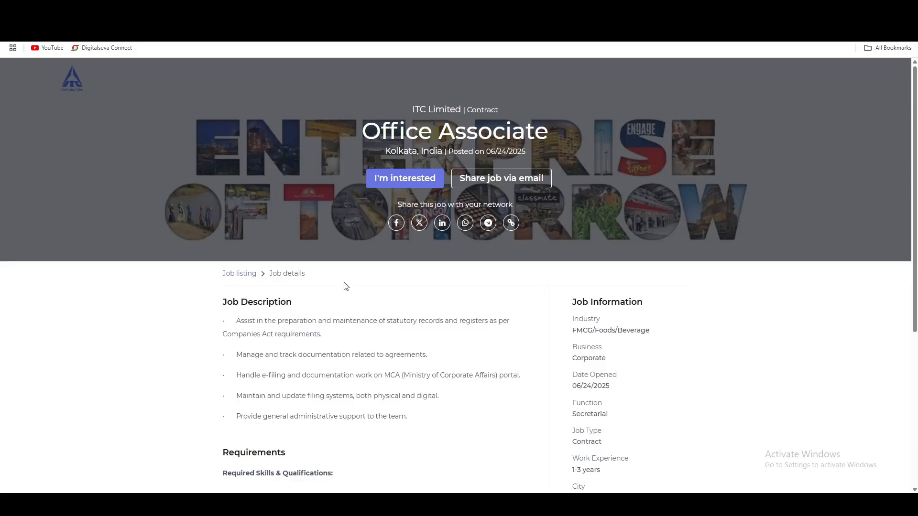
# - Read the Office Associate job description and requirements, and open its job application form
pyautogui.scroll(-1, 294, 267)
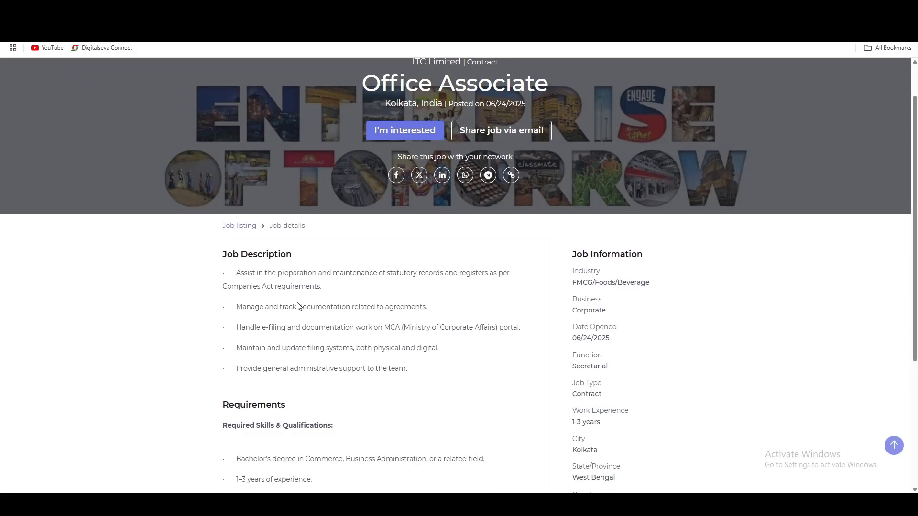
pyautogui.scroll(-4, 348, 294)
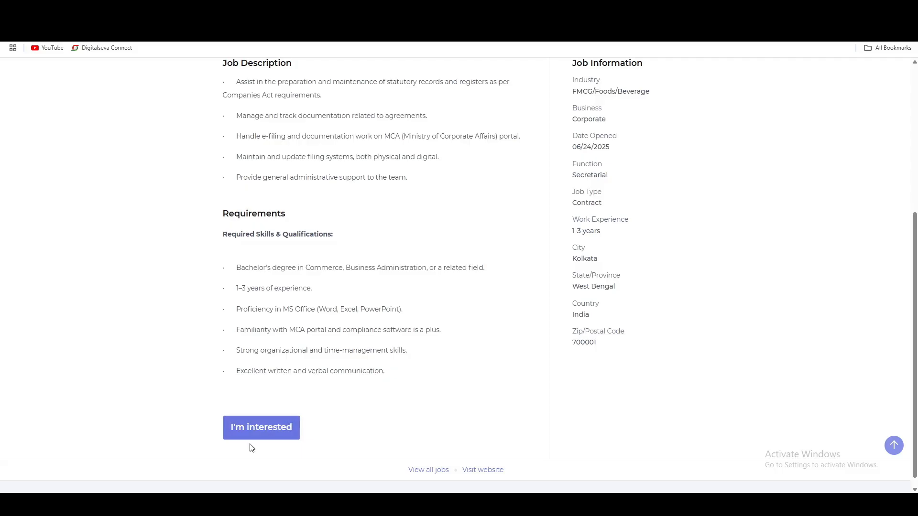
pyautogui.click(242, 433)
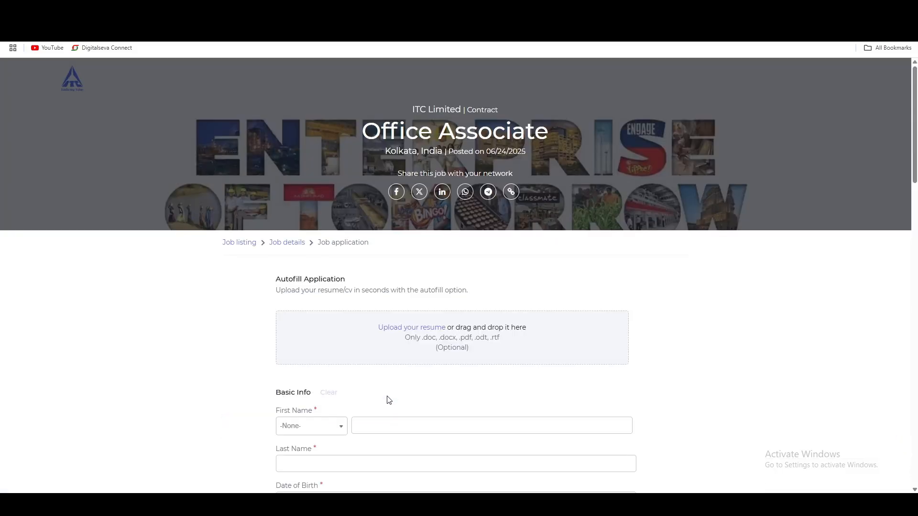
# - Set the applicant's title to Mr. and the gender to Male in the Basic Info section
pyautogui.scroll(-3, 402, 382)
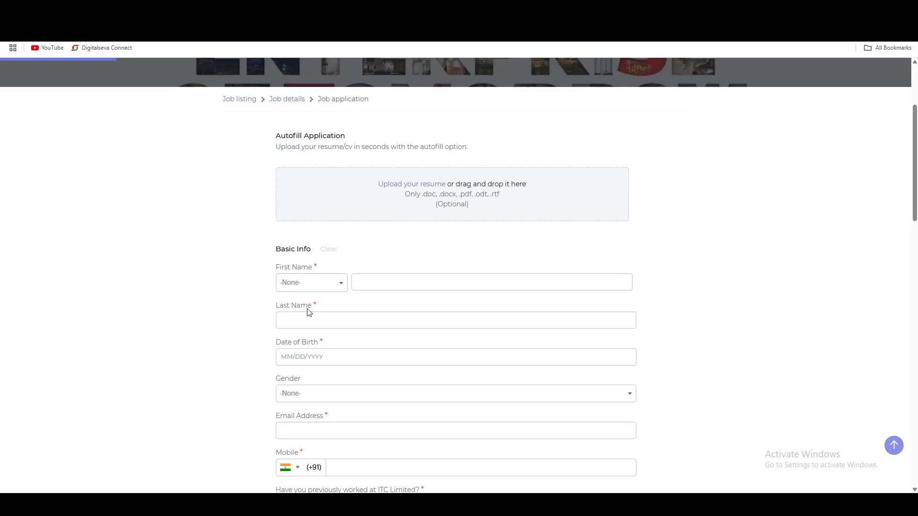
pyautogui.scroll(-1, 308, 301)
pyautogui.click(294, 234)
pyautogui.click(295, 270)
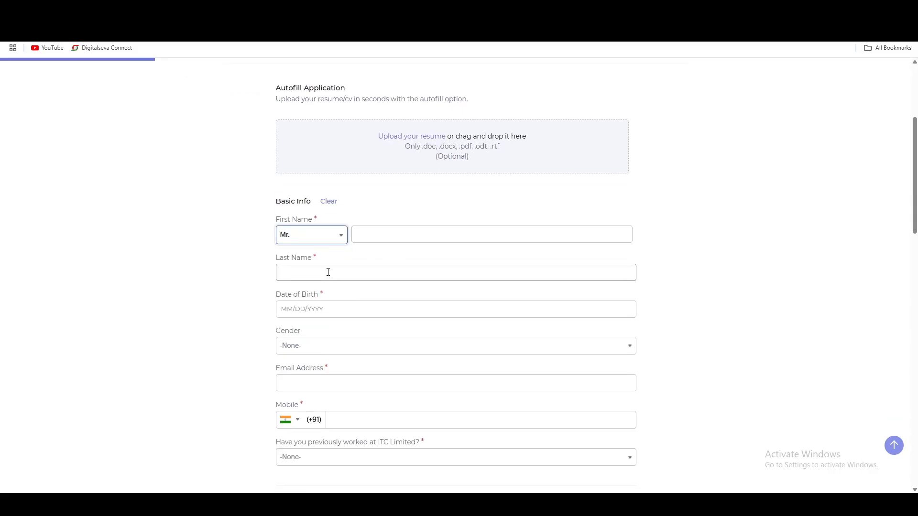
pyautogui.scroll(-2, 328, 272)
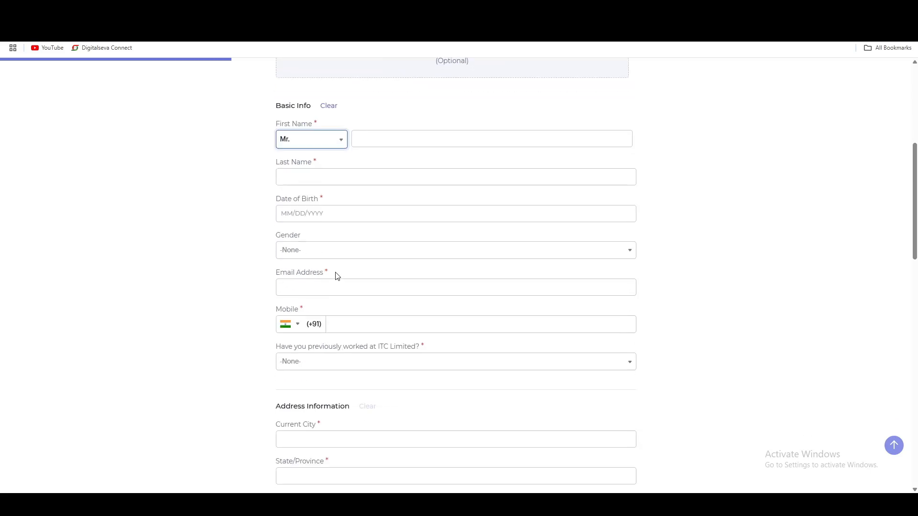
pyautogui.click(311, 258)
pyautogui.click(297, 290)
# - Go through the email and mobile fields, and answer No to having previously worked at ITC Limited
pyautogui.scroll(-2, 241, 295)
pyautogui.click(318, 191)
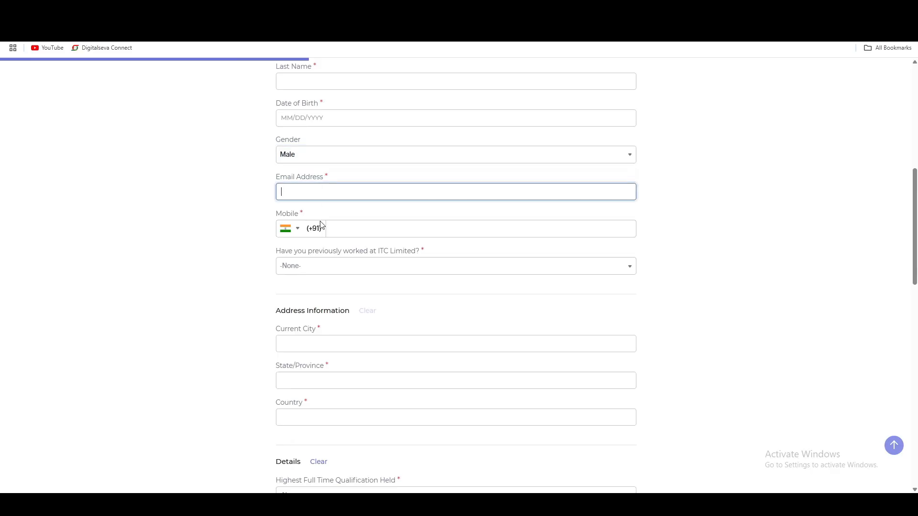
pyautogui.click(359, 233)
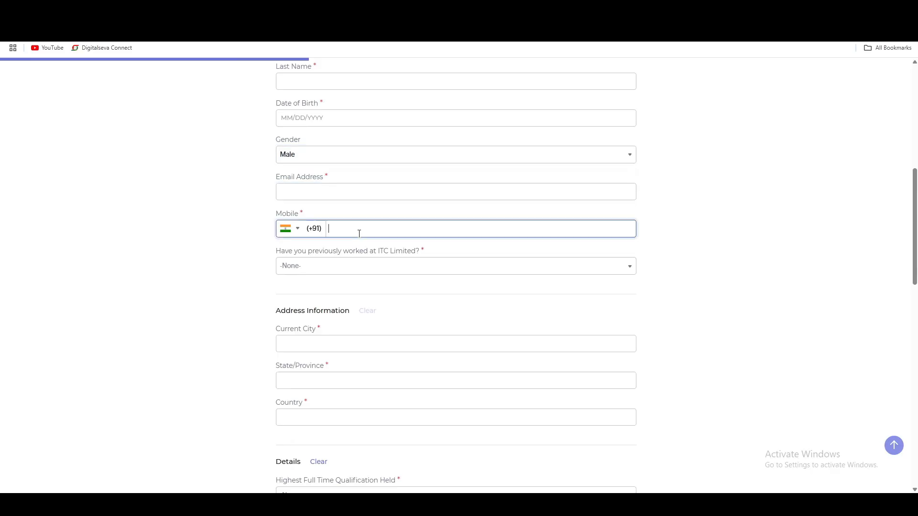
pyautogui.click(308, 271)
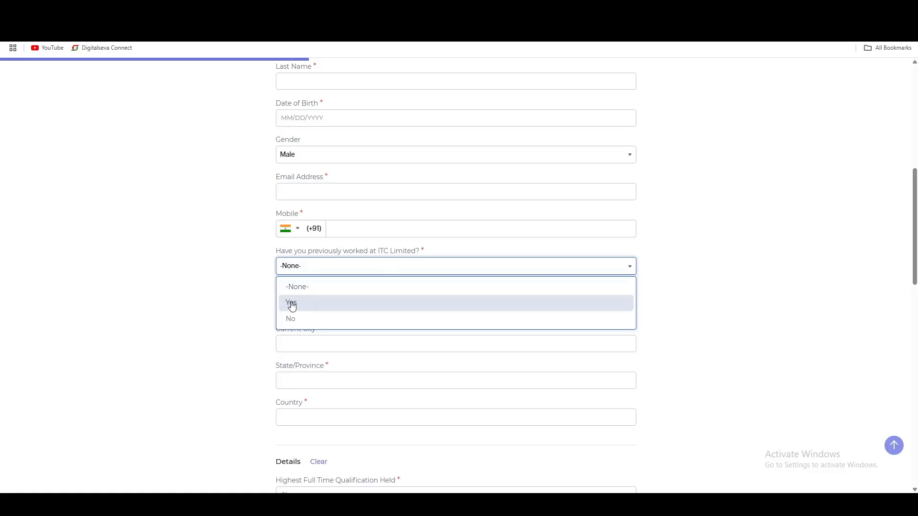
pyautogui.click(295, 320)
# - Go through the Address Information fields and set the highest full-time qualification to Bachelor's Degree
pyautogui.scroll(-3, 242, 285)
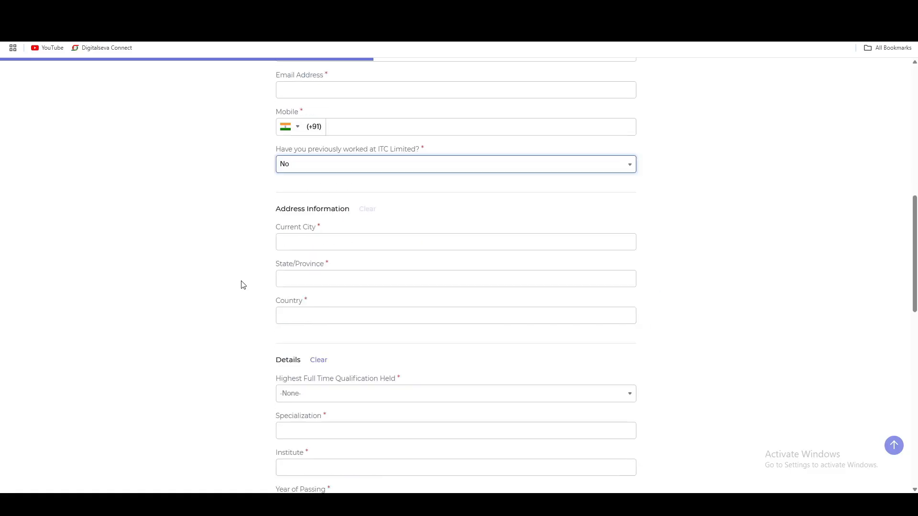
pyautogui.click(295, 202)
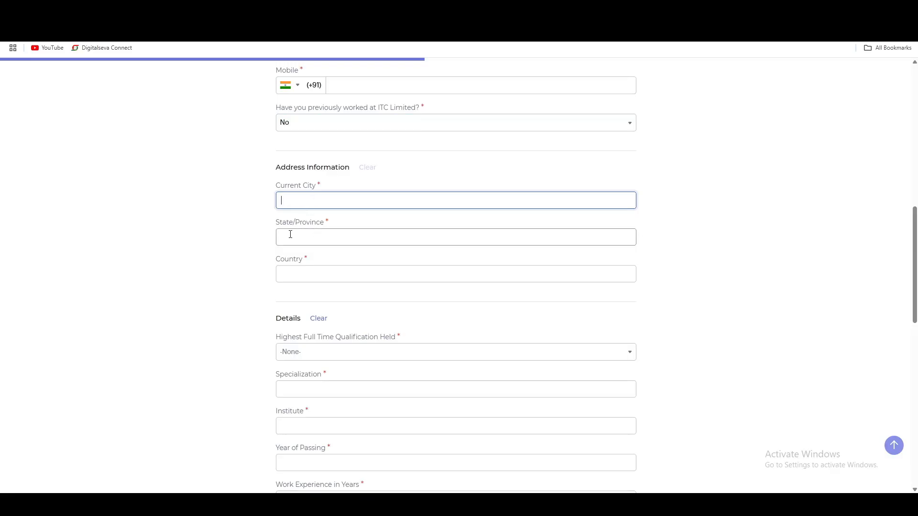
pyautogui.click(297, 276)
pyautogui.scroll(-3, 302, 278)
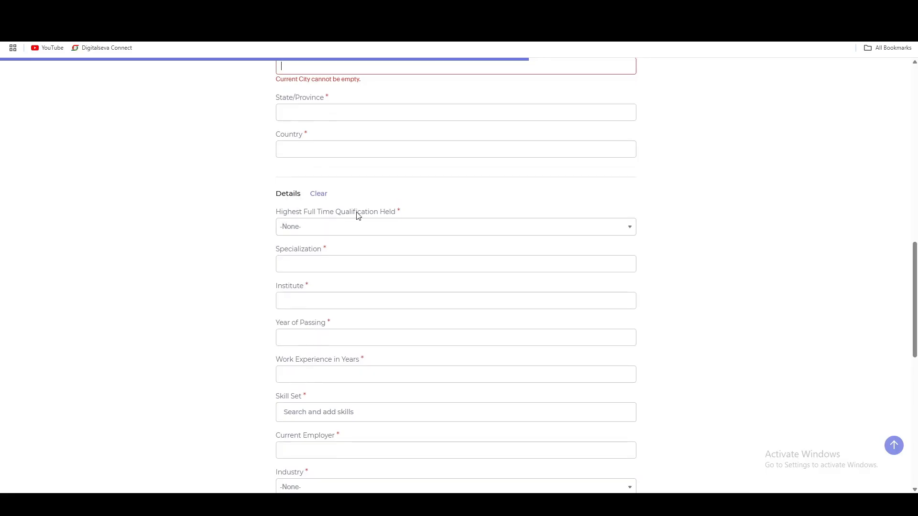
pyautogui.click(338, 233)
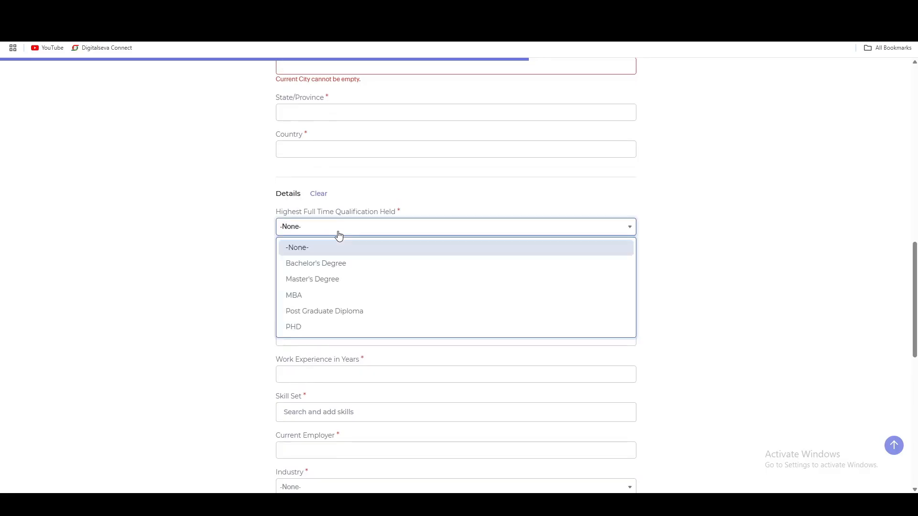
pyautogui.click(313, 263)
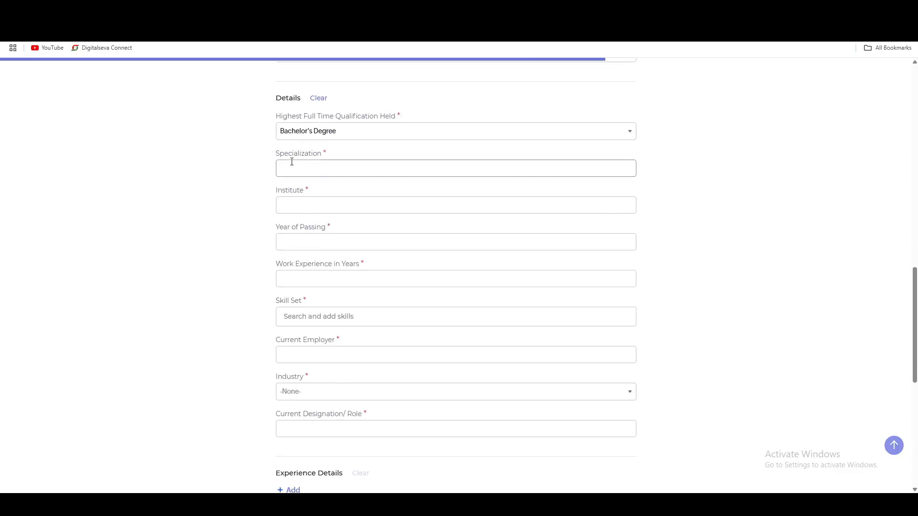
# - Review the remaining Details fields from Specialization to Current Designation, including the available Industry options
pyautogui.scroll(2, 296, 201)
pyautogui.doubleClick(303, 238)
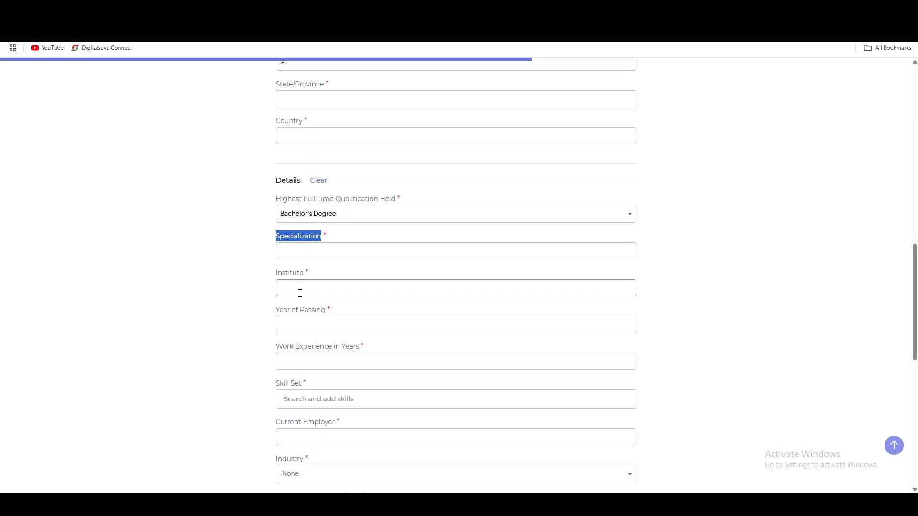
pyautogui.click(315, 324)
pyautogui.scroll(-1, 324, 349)
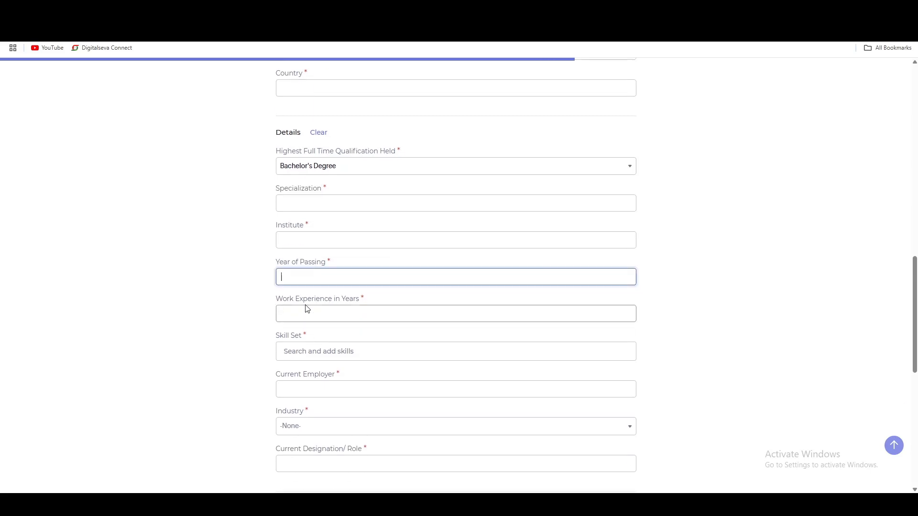
pyautogui.scroll(-2, 282, 282)
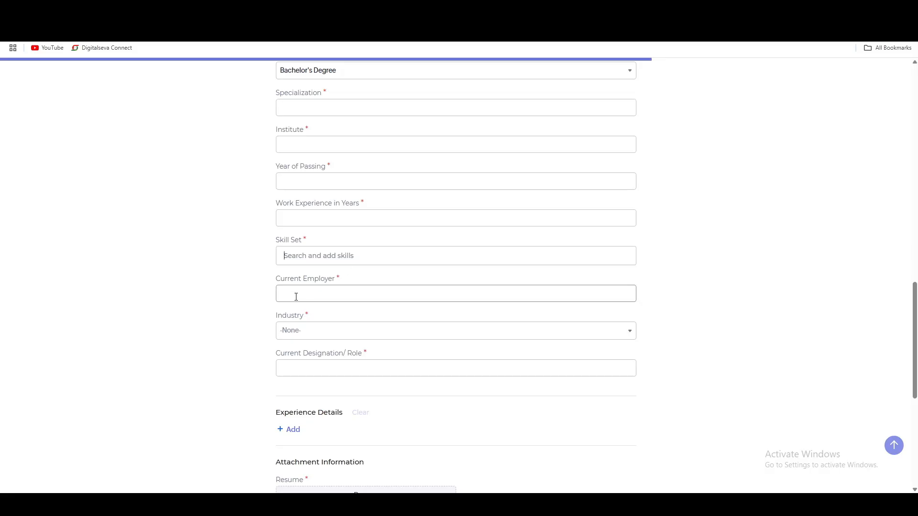
pyautogui.scroll(-2, 296, 297)
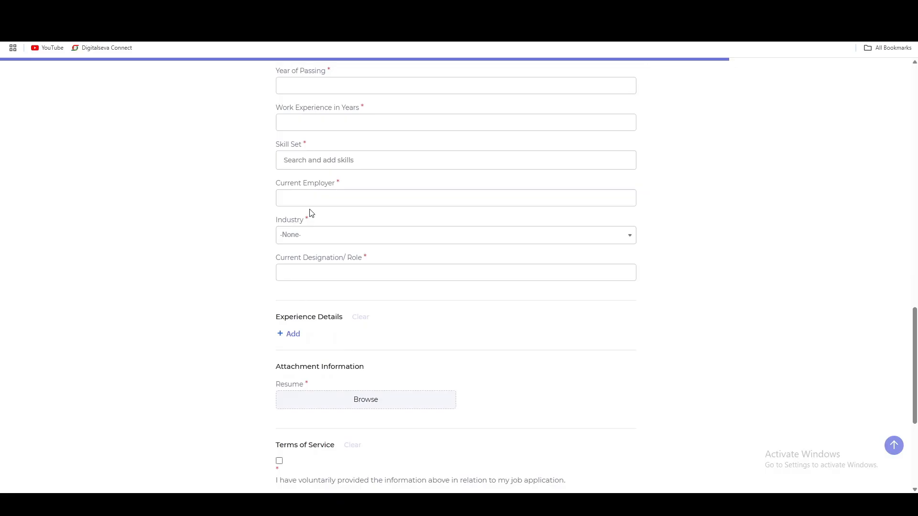
pyautogui.click(303, 242)
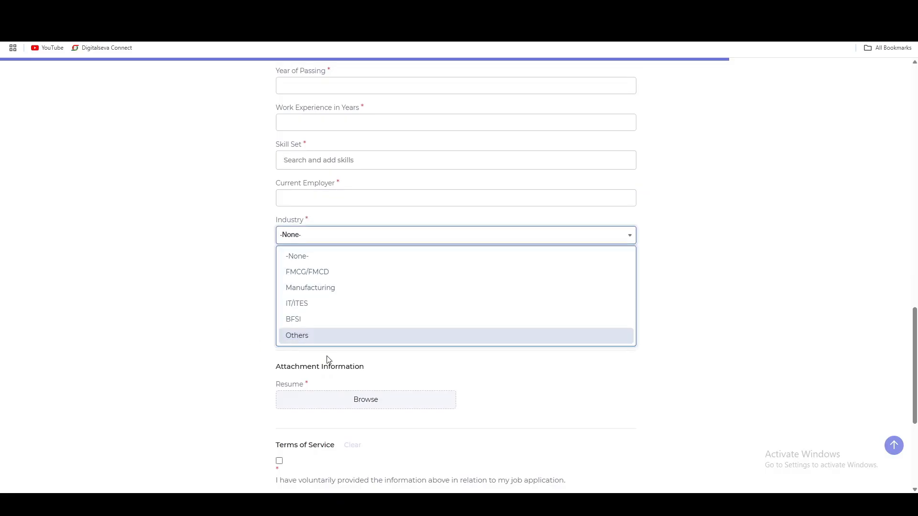
pyautogui.press('Escape')
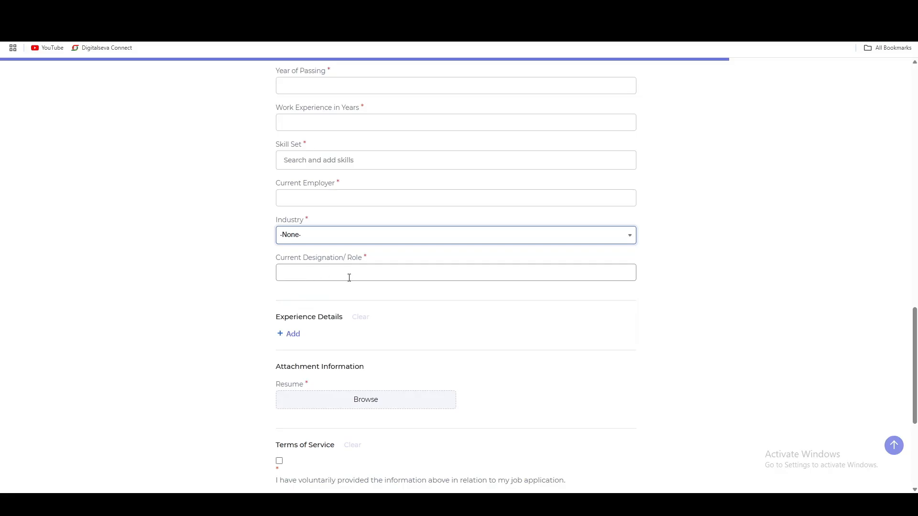
# - Examine the Experience Details, resume attachment and Terms of Service sections at the end of the application form
pyautogui.scroll(-2, 306, 268)
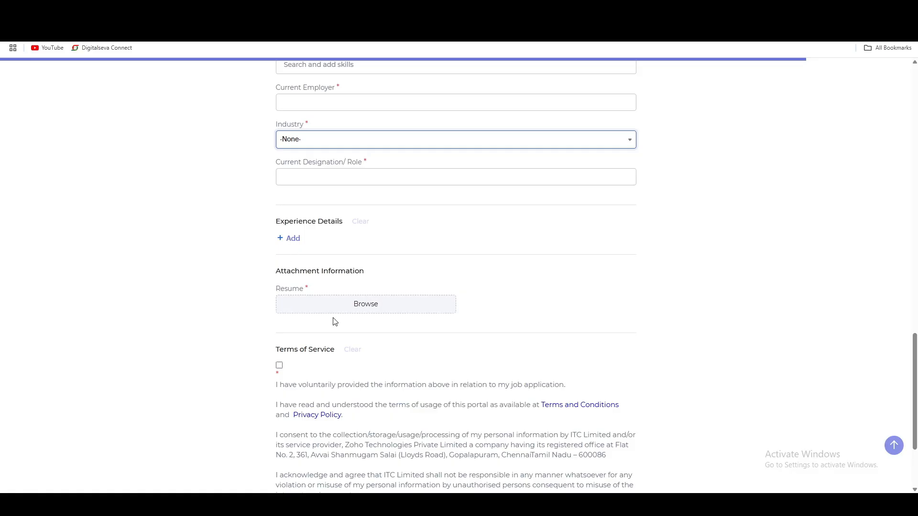
pyautogui.scroll(-2, 346, 319)
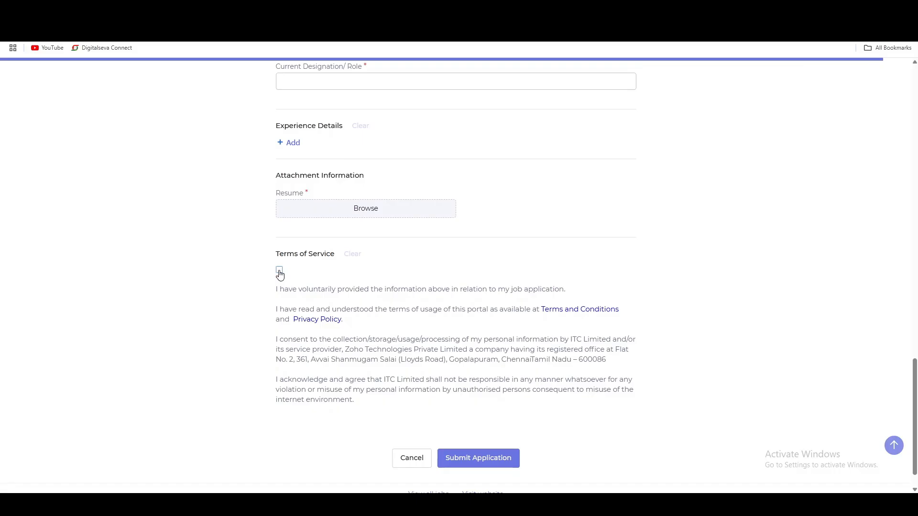
pyautogui.click(509, 465)
# - Leave the application form without saving and look over the current openings on the ITC careers page
pyautogui.scroll(12, 484, 393)
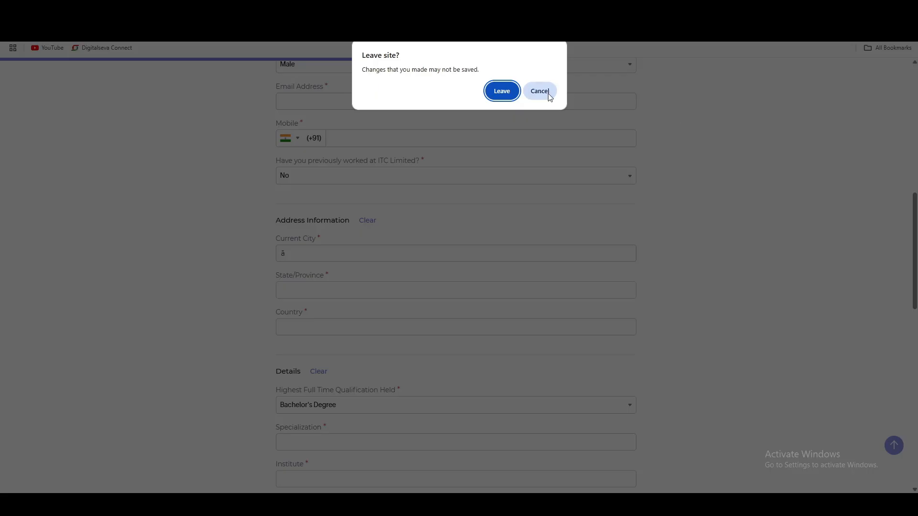
pyautogui.click(502, 92)
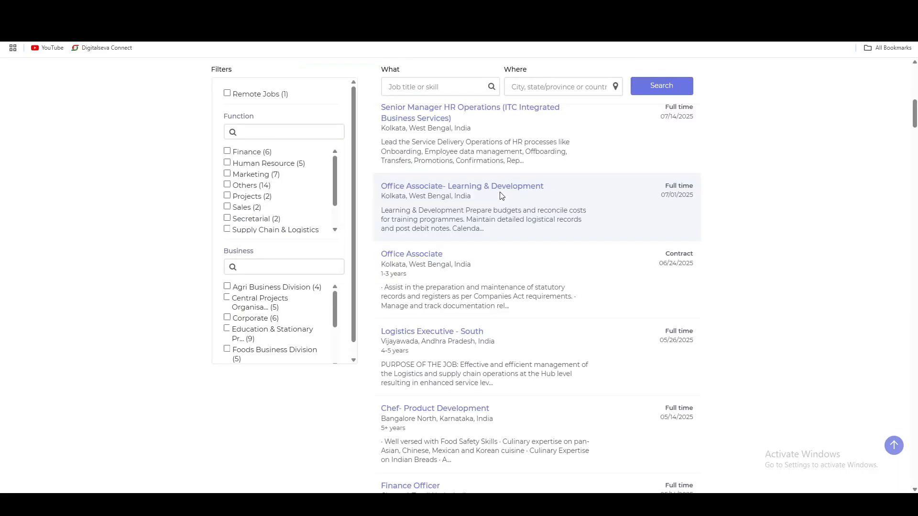
pyautogui.scroll(-3, 500, 197)
pyautogui.scroll(10, 499, 203)
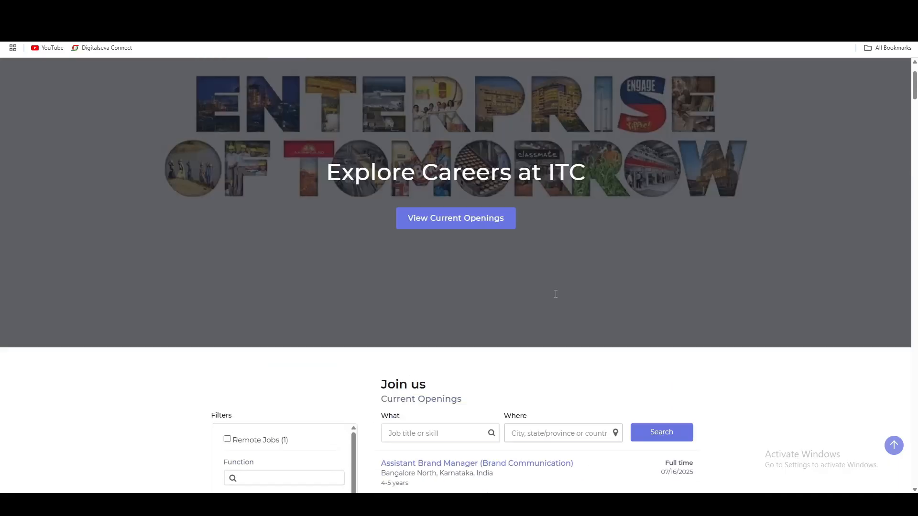